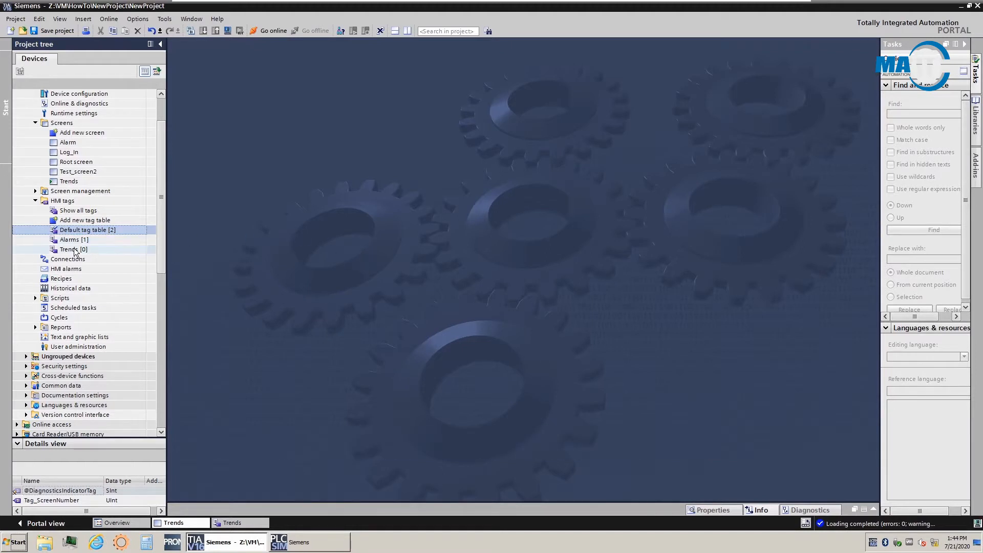
Open the Trends HMI tag table and add a new tag named Trend1
{"action": "double_click", "coordinate": [74, 250]}
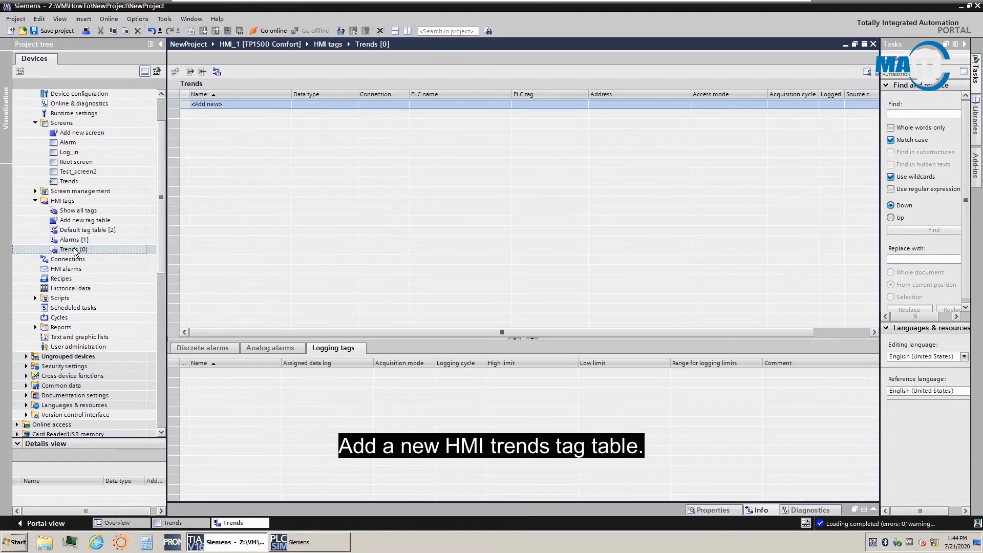
{"action": "left_click", "coordinate": [223, 103]}
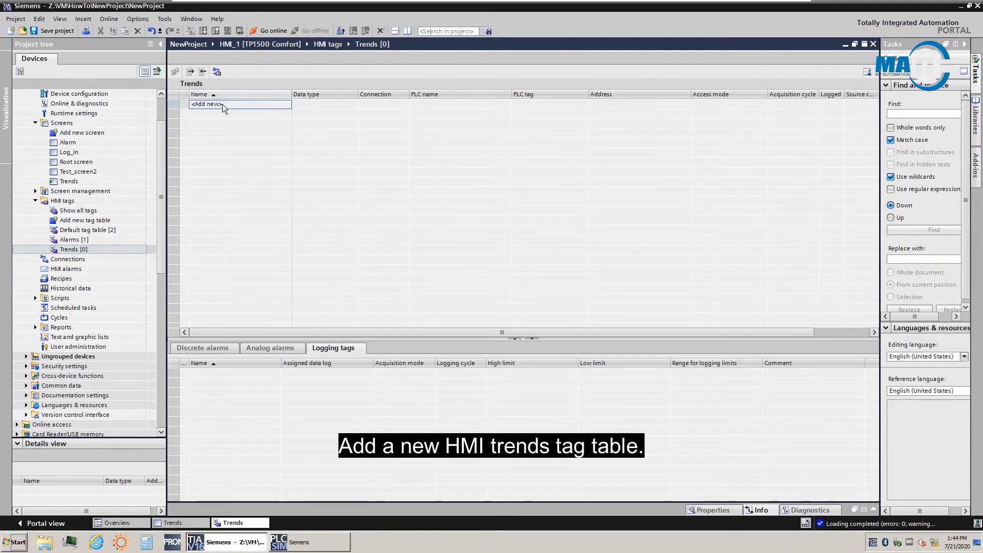
{"action": "double_click", "coordinate": [223, 104]}
{"action": "type", "text": "Trend1"}
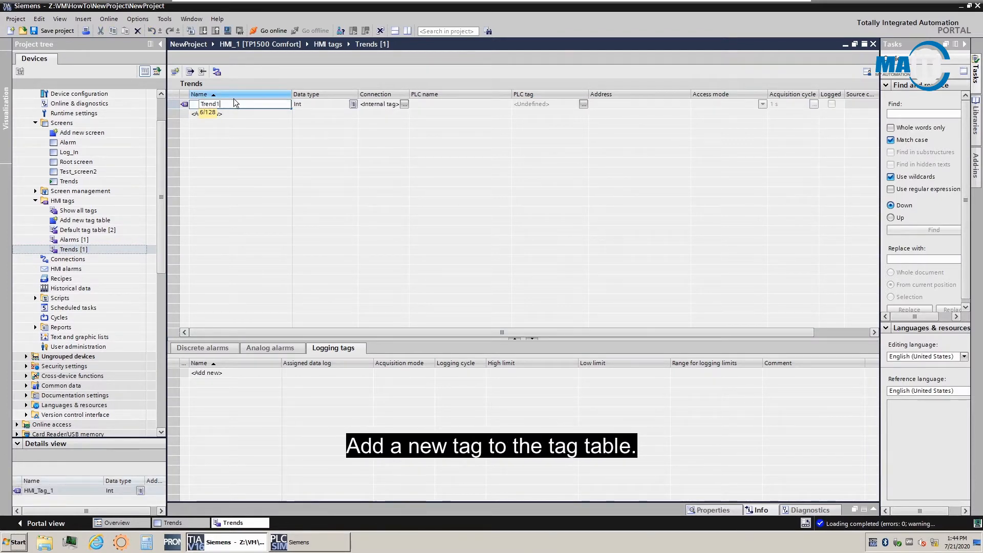
Set the Trend1 tag's connection to HMI_Connection_1
{"action": "left_click", "coordinate": [399, 104]}
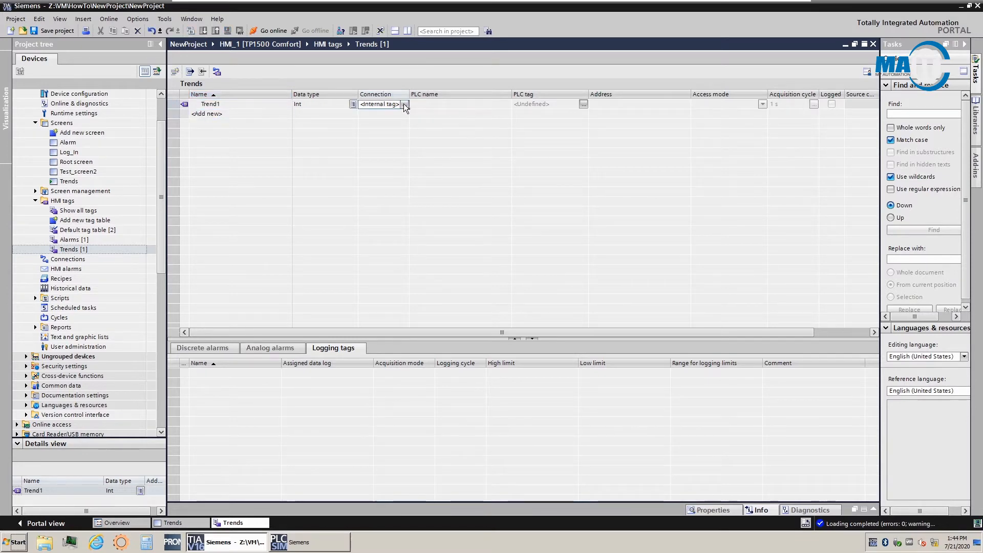
{"action": "left_click", "coordinate": [404, 104]}
{"action": "left_click", "coordinate": [405, 104]}
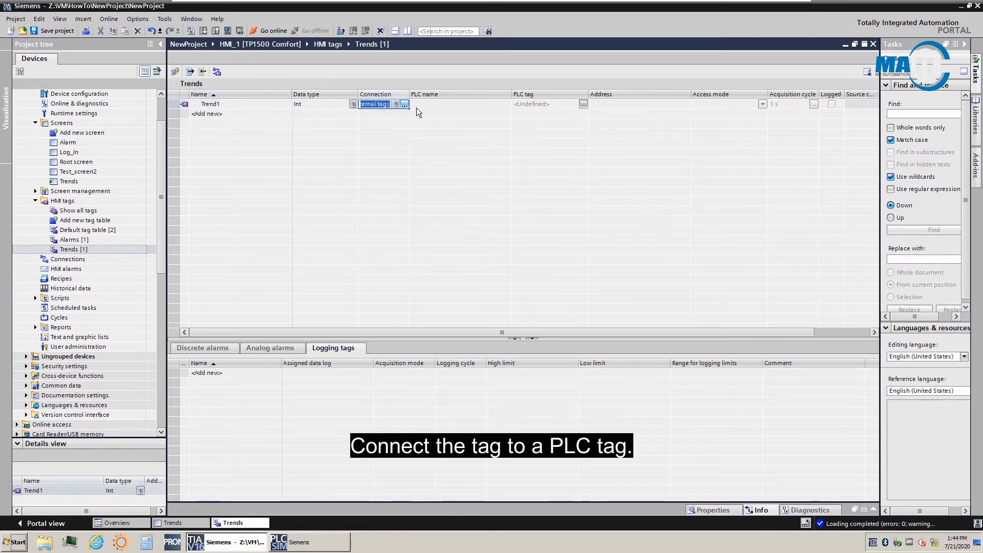
{"action": "left_click", "coordinate": [405, 104]}
{"action": "left_click", "coordinate": [515, 155]}
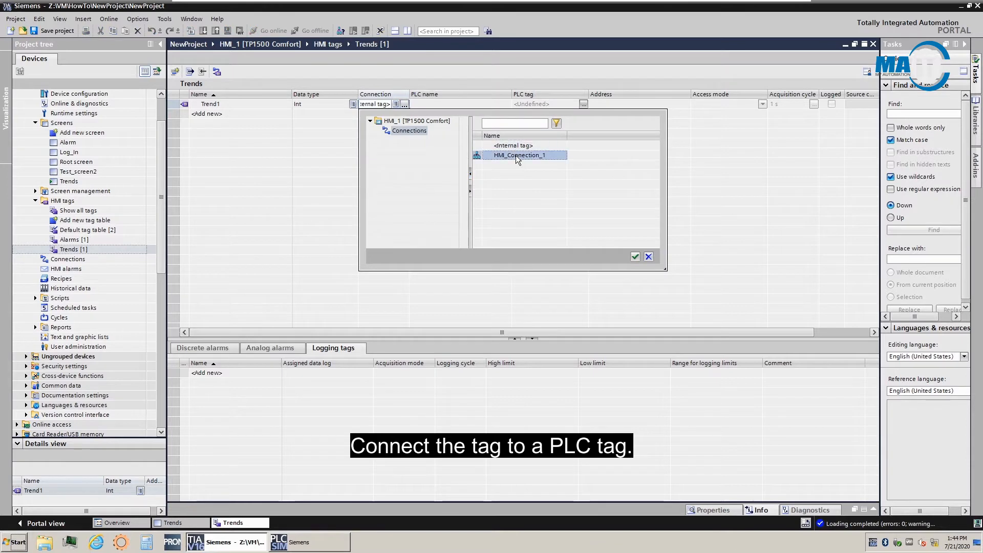
{"action": "left_click", "coordinate": [636, 256]}
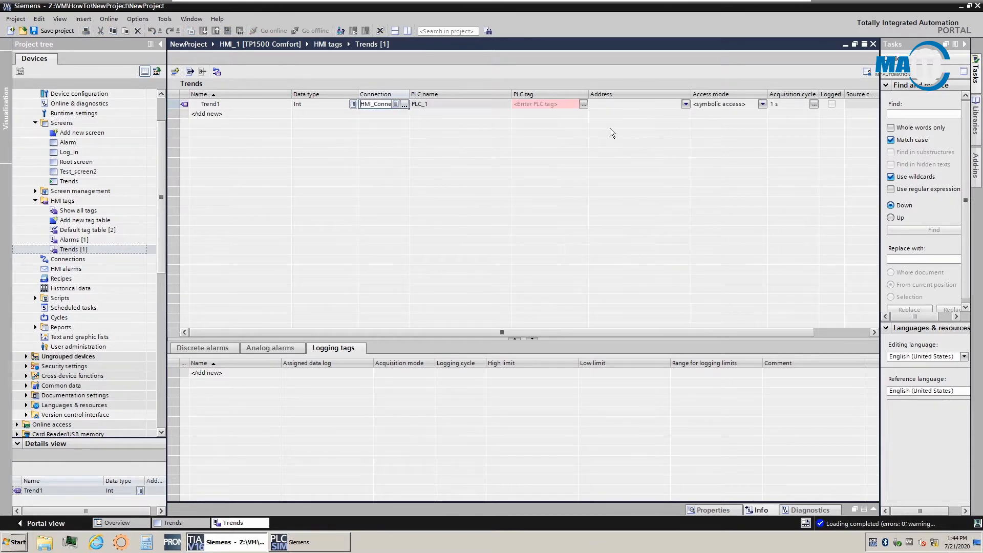
Link the Trend1 tag to the PLC tag TempValue from the Data [DB5] block under PLC_1's program blocks
{"action": "left_click", "coordinate": [585, 103]}
{"action": "left_click", "coordinate": [585, 104]}
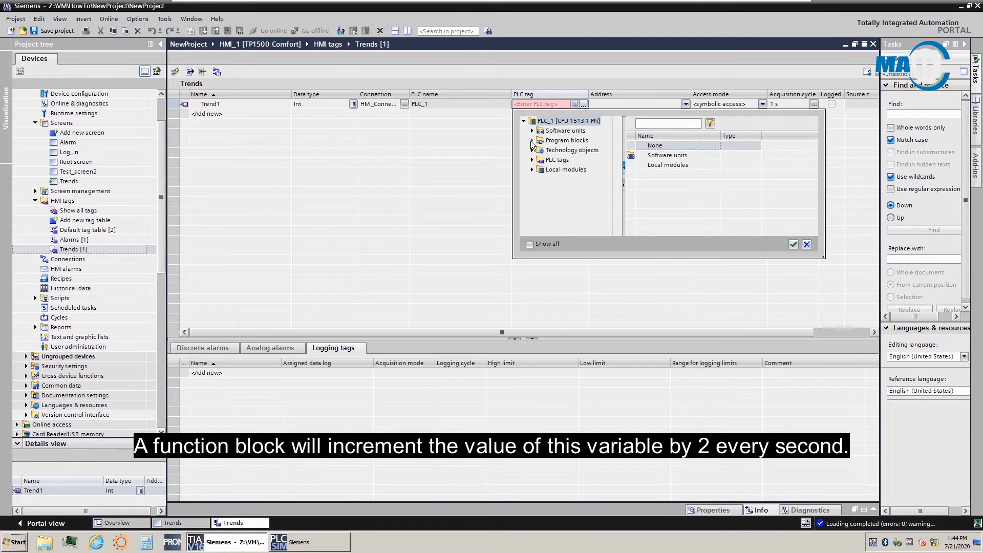
{"action": "left_click", "coordinate": [532, 141]}
{"action": "left_click", "coordinate": [567, 160]}
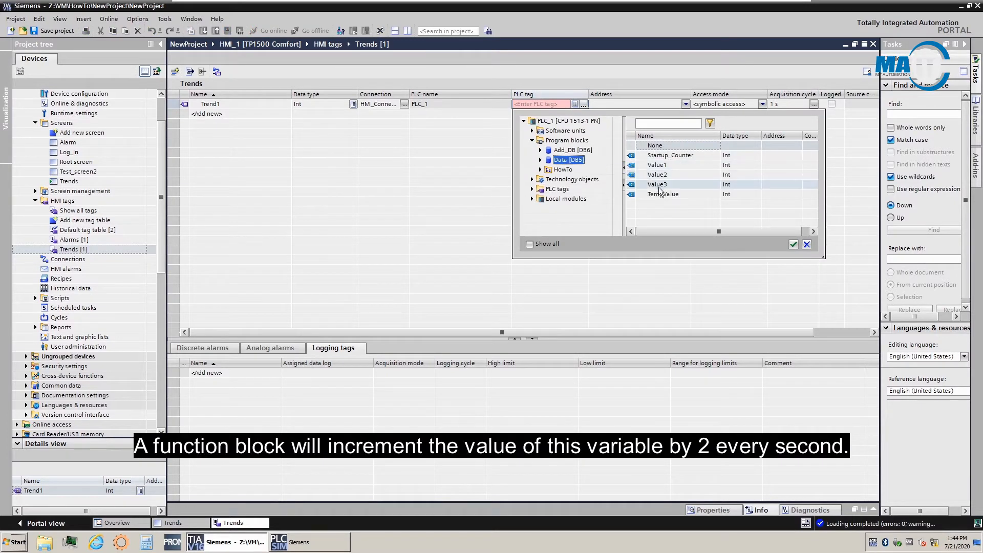
{"action": "left_click", "coordinate": [663, 195]}
{"action": "left_click", "coordinate": [794, 244]}
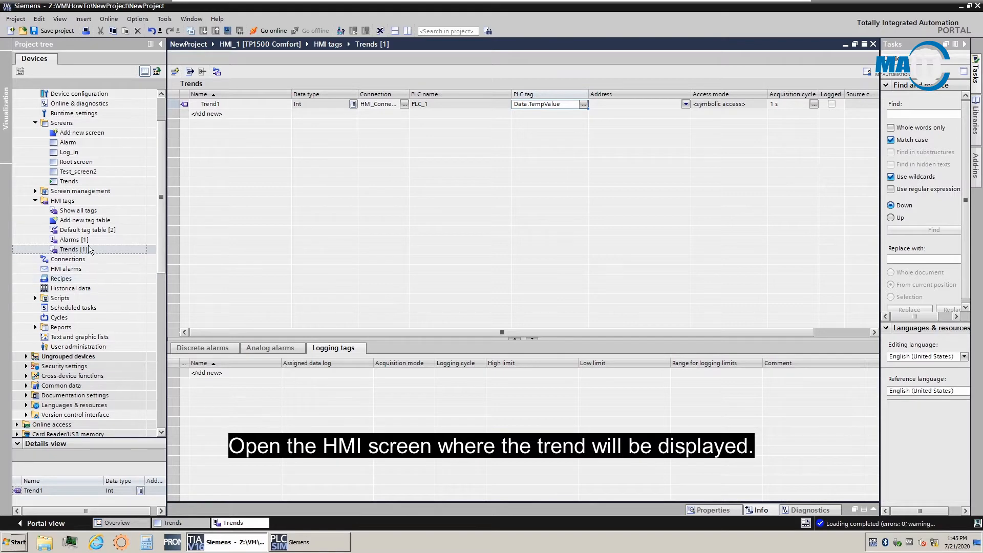
Open the Trends screen, add a trend view and enlarge it to about 1275 by 670 so it fills most of the screen
{"action": "double_click", "coordinate": [67, 181]}
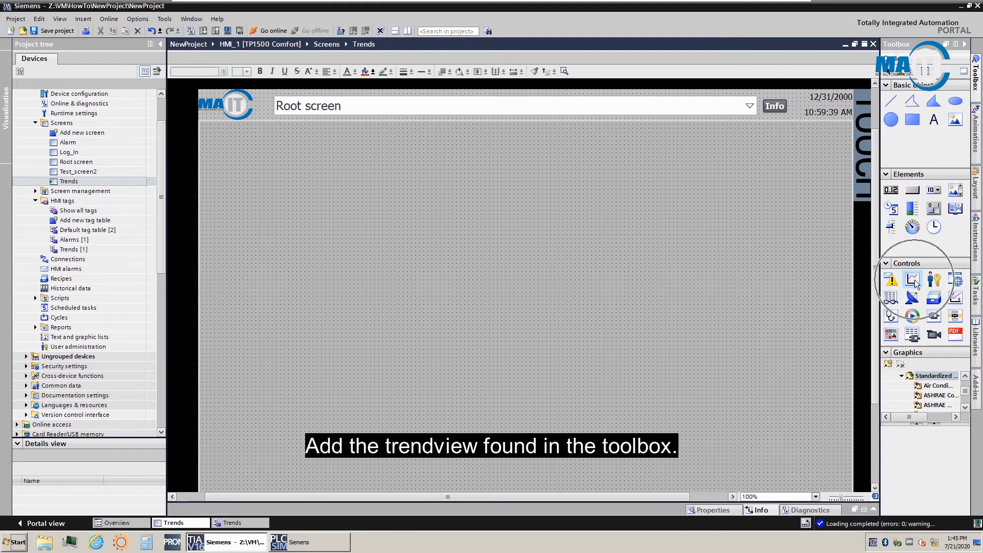
{"action": "left_click", "coordinate": [913, 281]}
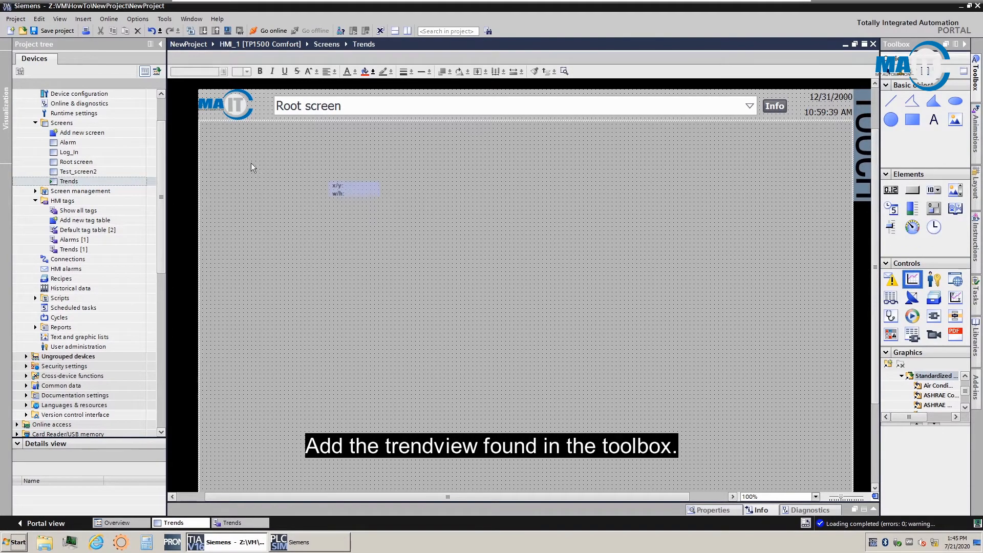
{"action": "left_click", "coordinate": [307, 185]}
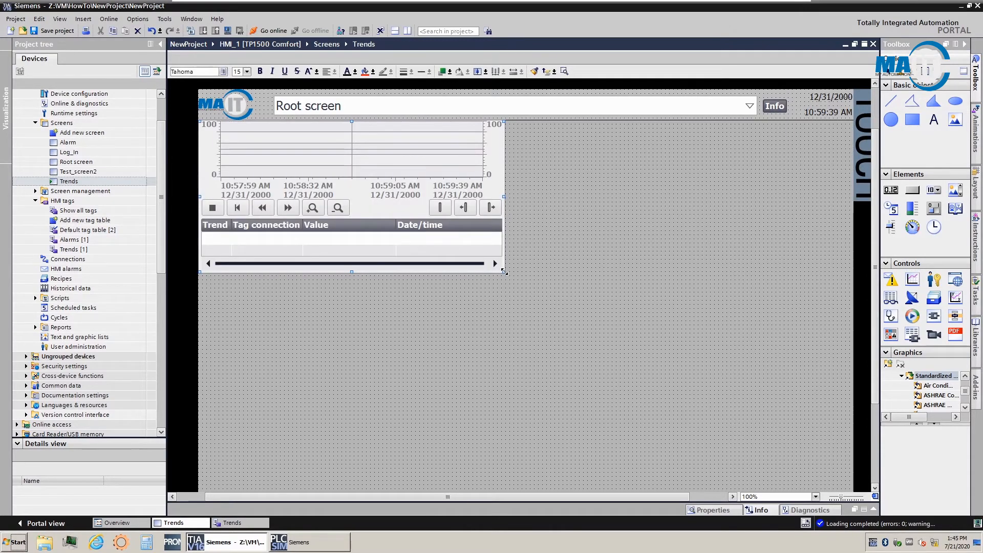
{"action": "left_click_drag", "start_coordinate": [503, 272], "coordinate": [850, 430]}
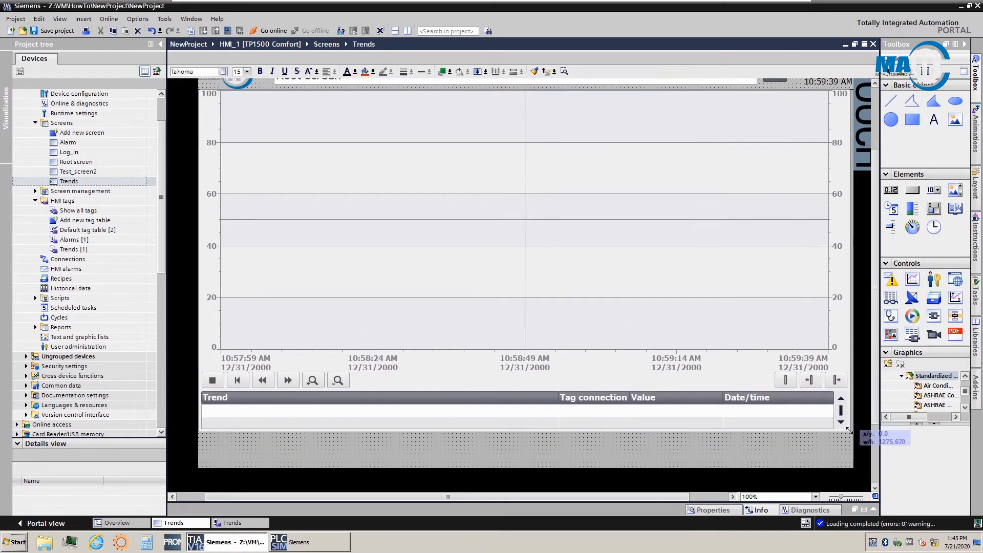
Open the trend view's properties and add a trend named Temp to its trend list
{"action": "right_click", "coordinate": [591, 251]}
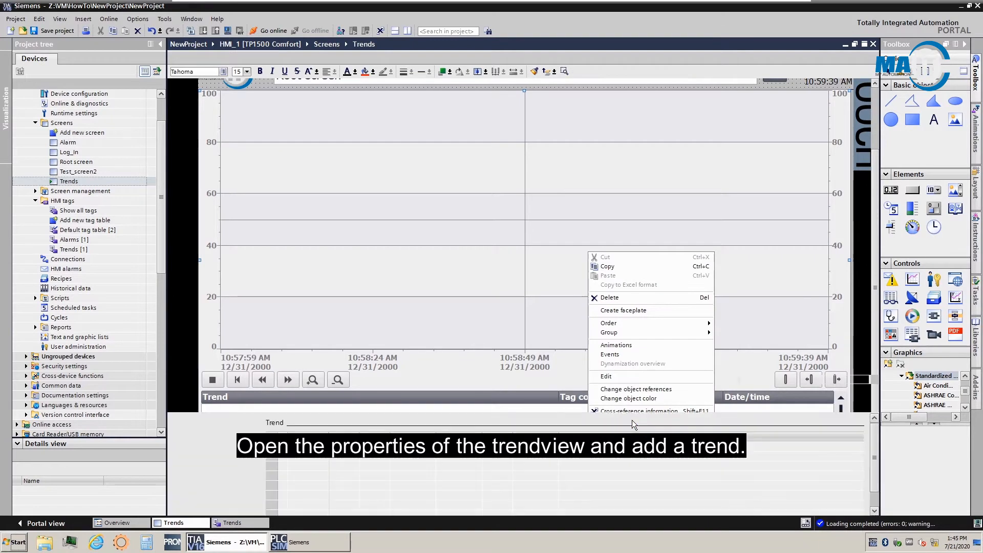
{"action": "left_click", "coordinate": [631, 420]}
{"action": "left_click_drag", "start_coordinate": [562, 384], "coordinate": [560, 328]}
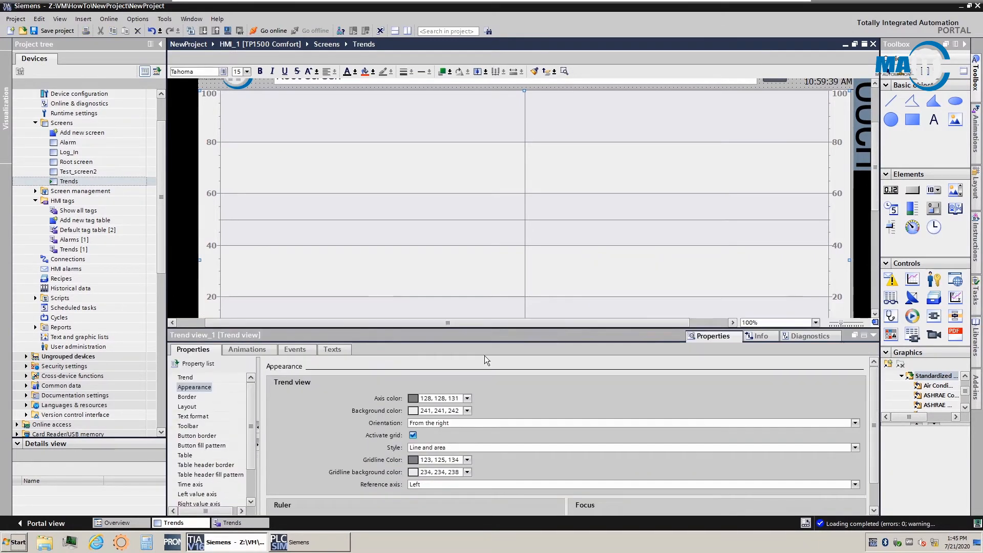
{"action": "left_click", "coordinate": [190, 379]}
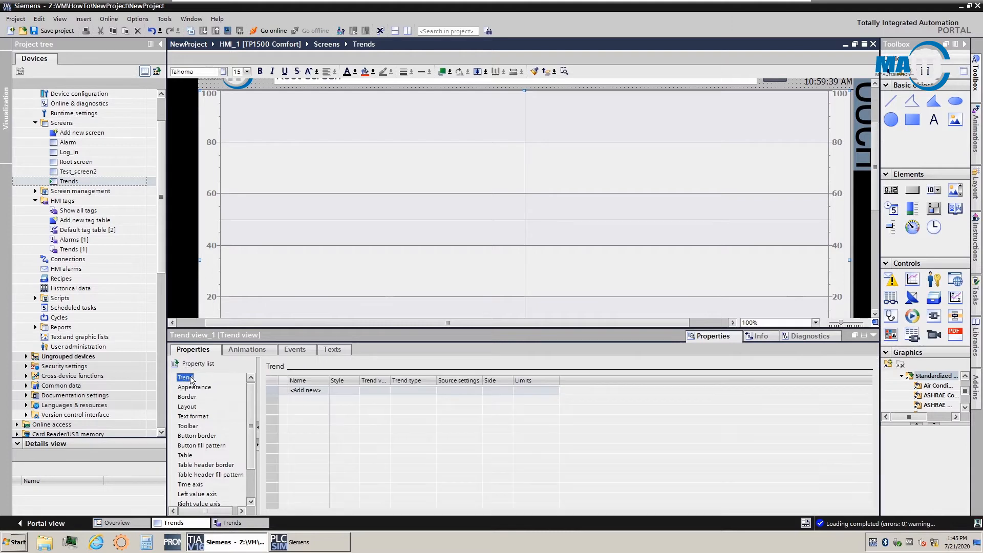
{"action": "left_click", "coordinate": [311, 390]}
{"action": "left_click", "coordinate": [311, 391]}
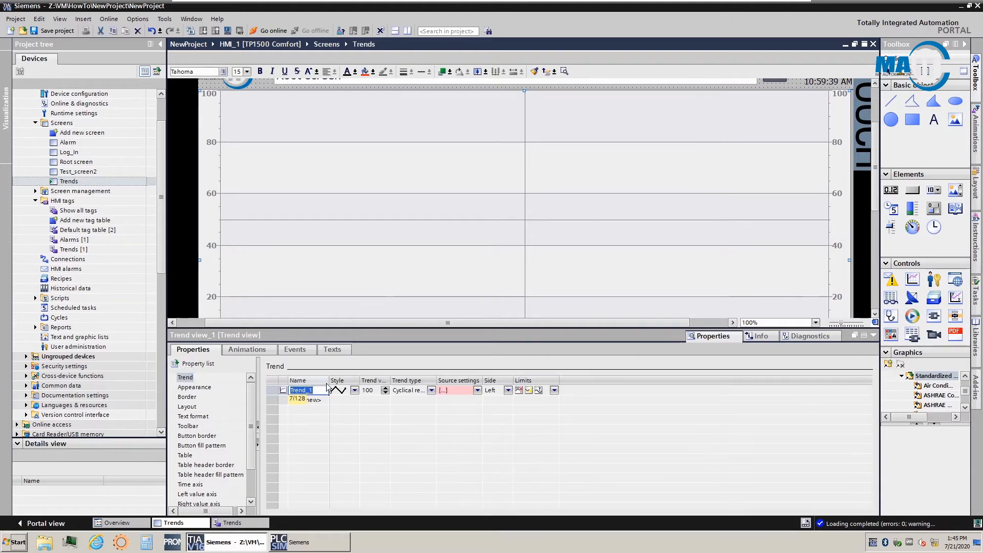
{"action": "type", "text": "Temp"}
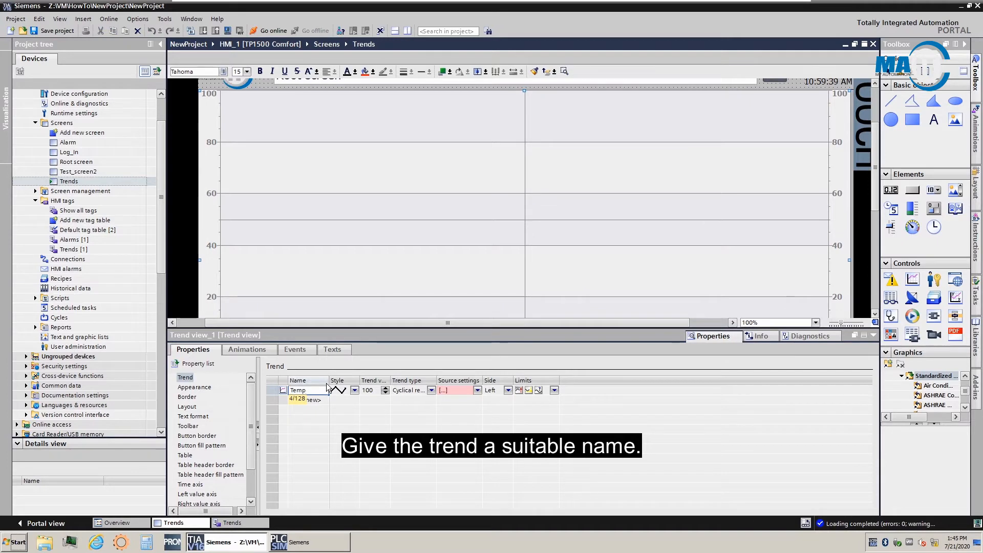
{"action": "left_click", "coordinate": [419, 399]}
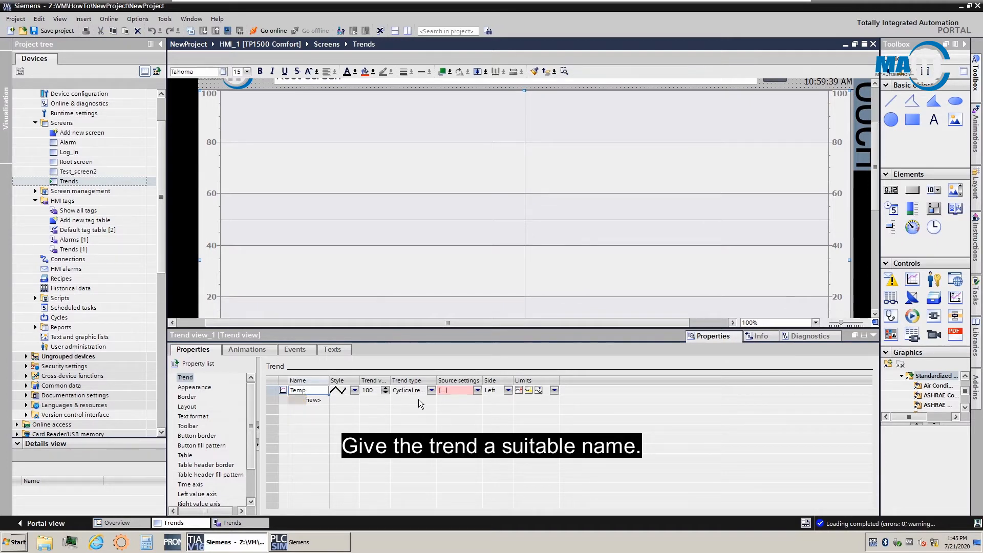
Assign the HMI tag Trend1 as the process value source of the Temp trend
{"action": "left_click", "coordinate": [477, 390]}
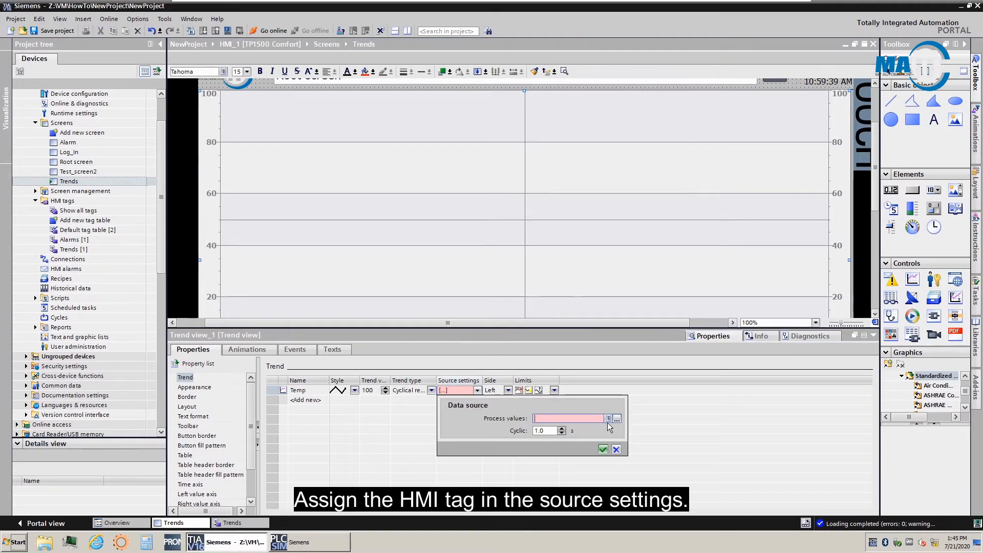
{"action": "left_click", "coordinate": [616, 419]}
{"action": "left_click", "coordinate": [603, 449]}
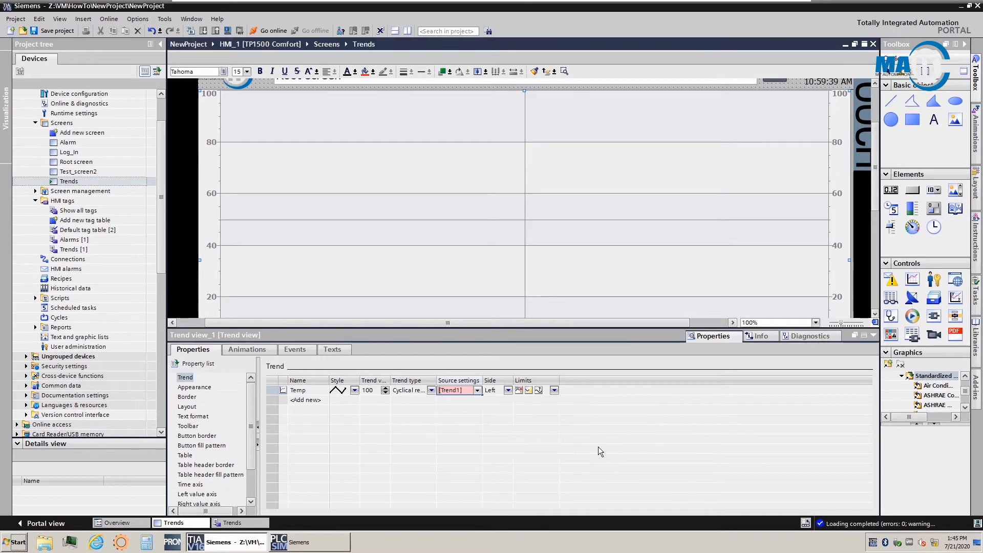
Style the Temp trend with a line width of 2 and a red line color
{"action": "left_click", "coordinate": [355, 390]}
{"action": "left_click", "coordinate": [460, 429]}
{"action": "left_click", "coordinate": [448, 444]}
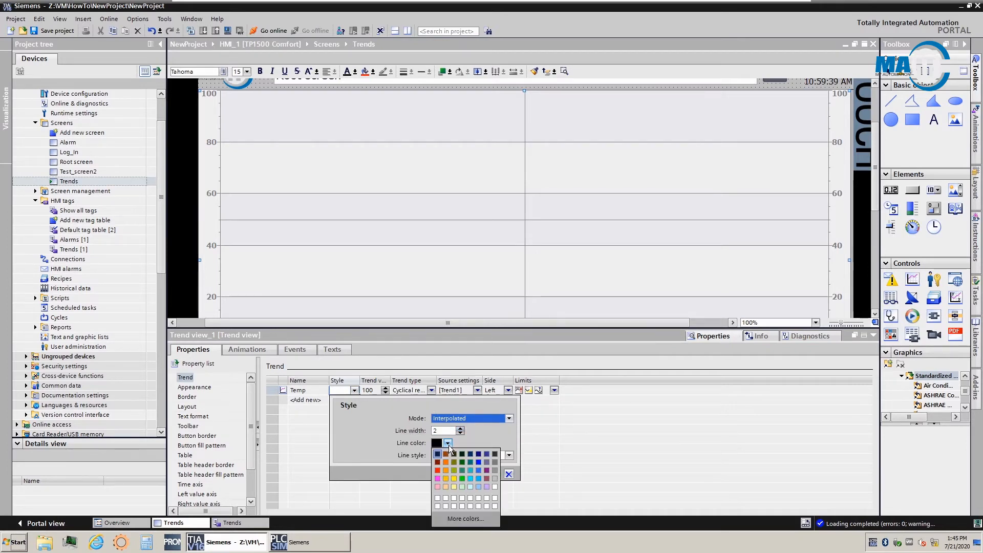
{"action": "left_click", "coordinate": [438, 474]}
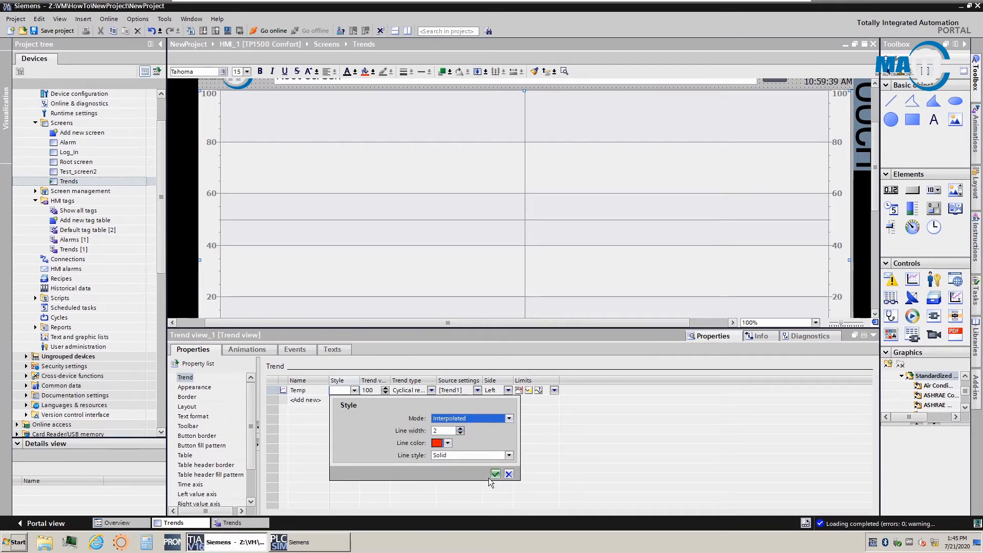
{"action": "left_click", "coordinate": [496, 474]}
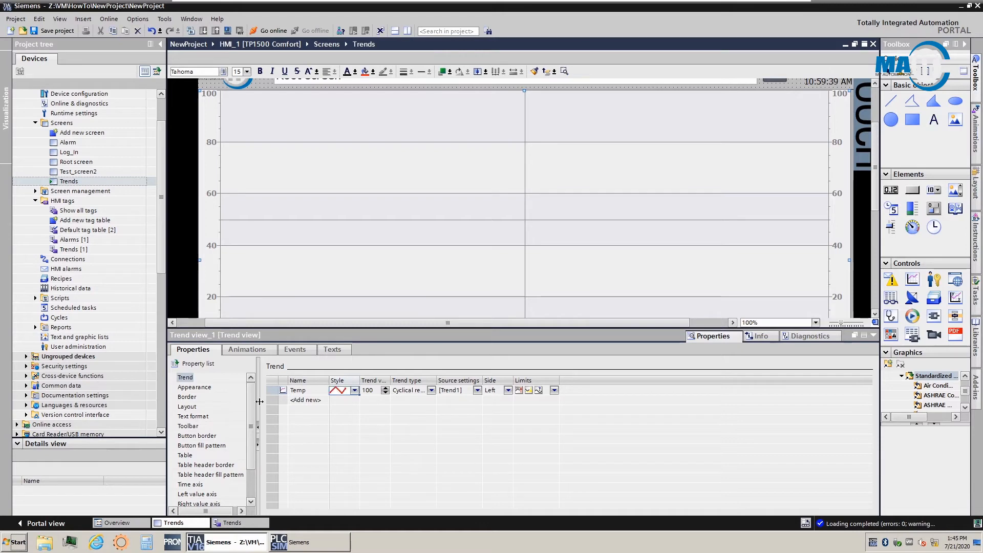
Review the time axis settings, and try 3 and 5 marks on the left value axis before restoring 4
{"action": "scroll", "coordinate": [203, 379], "scroll_direction": "down", "scroll_amount": 5}
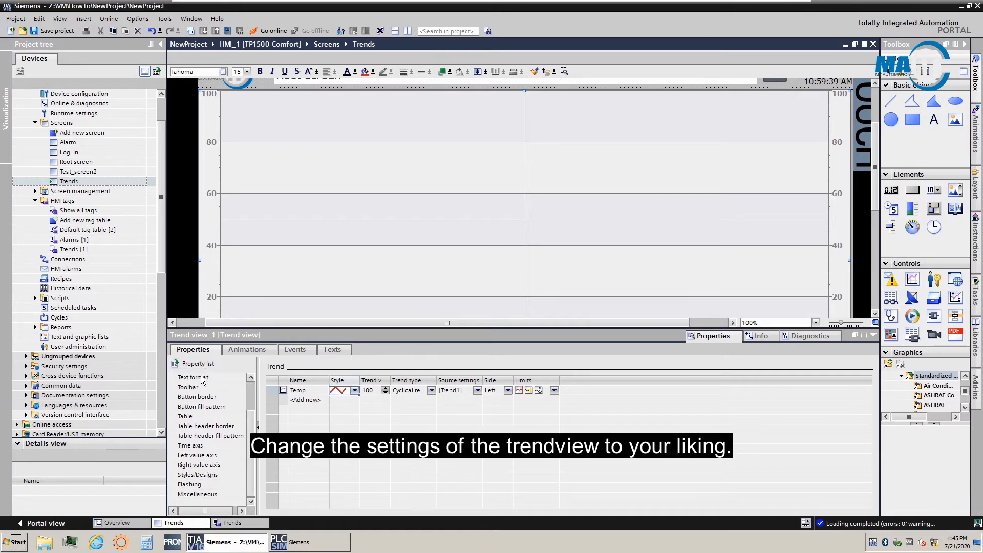
{"action": "left_click", "coordinate": [191, 446]}
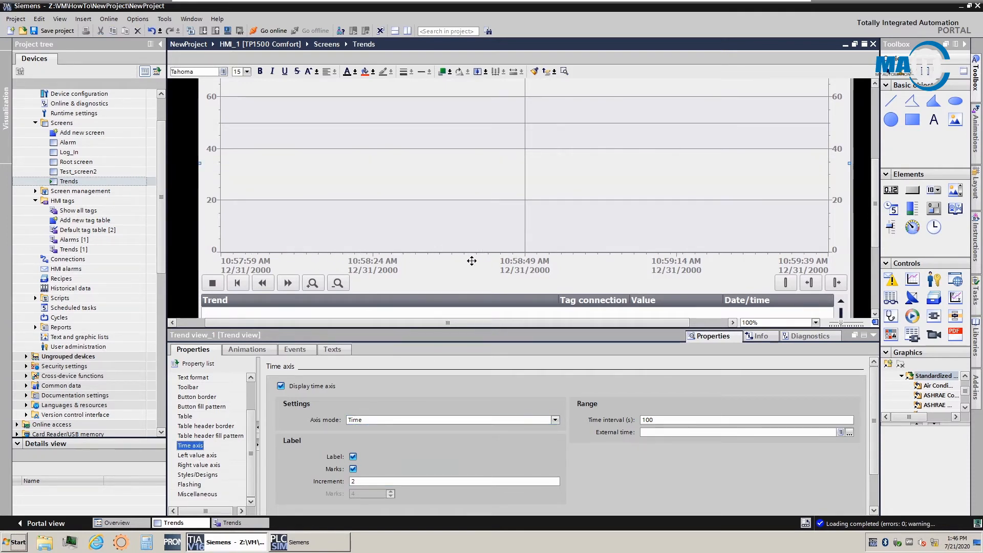
{"action": "left_click", "coordinate": [197, 455]}
{"action": "left_click", "coordinate": [455, 501]}
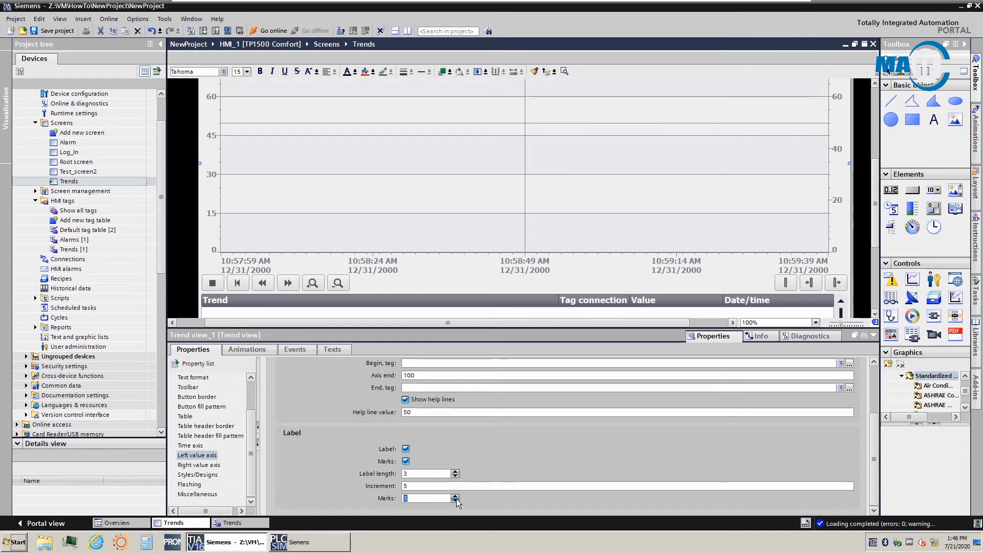
{"action": "left_click", "coordinate": [456, 497]}
{"action": "left_click", "coordinate": [456, 497]}
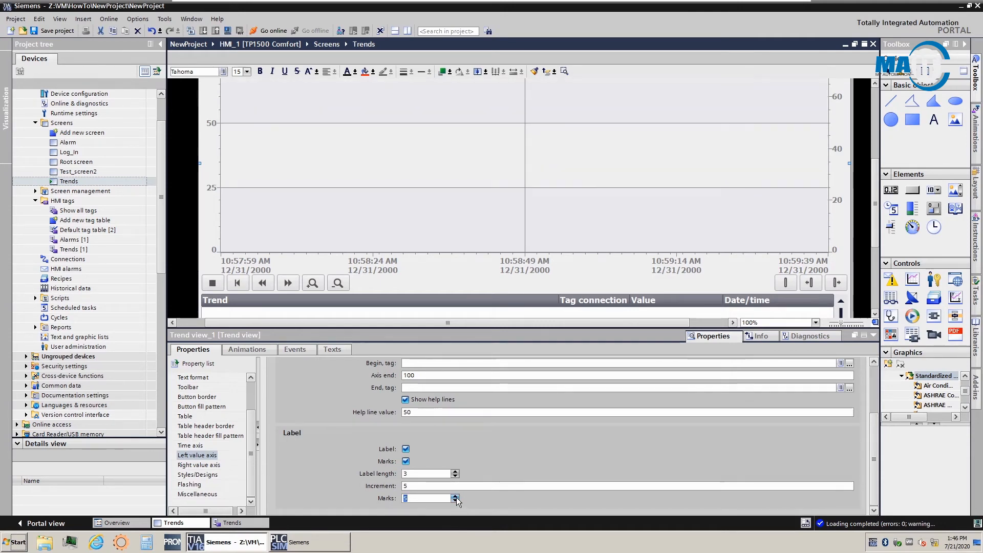
{"action": "left_click", "coordinate": [458, 500]}
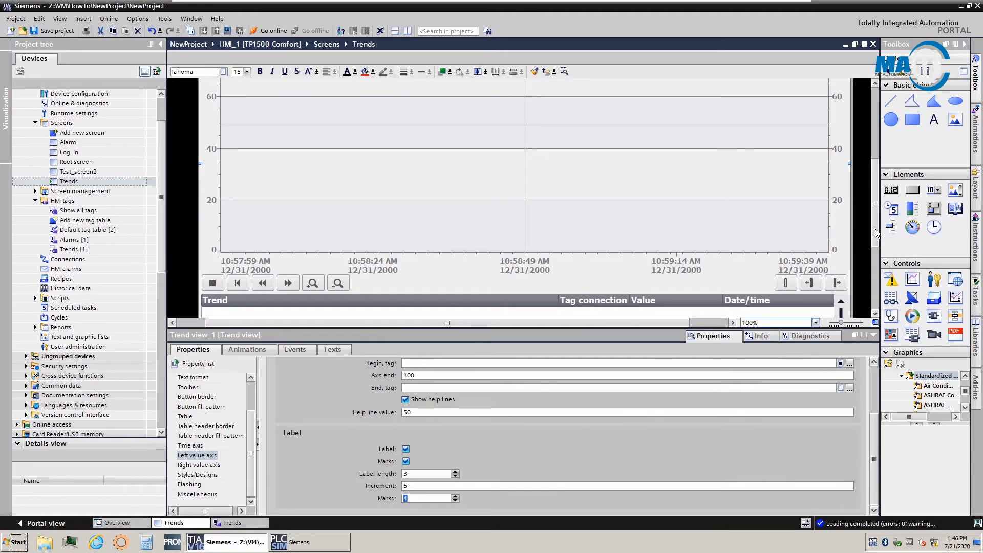
{"action": "scroll", "coordinate": [877, 233], "scroll_direction": "up", "scroll_amount": 3}
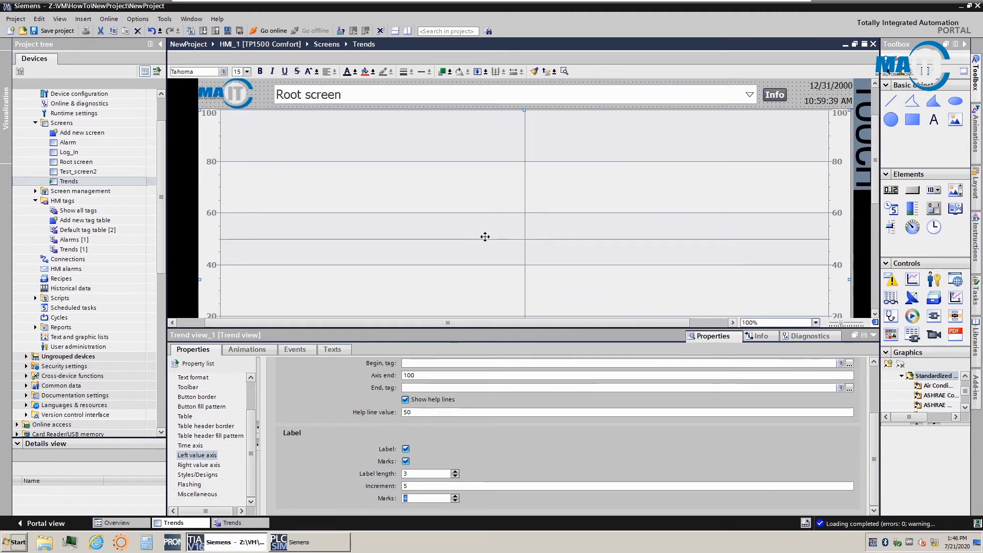
Start the HMI simulation and move the ruler to a more recent time with the Temp trend selected
{"action": "left_click", "coordinate": [228, 31]}
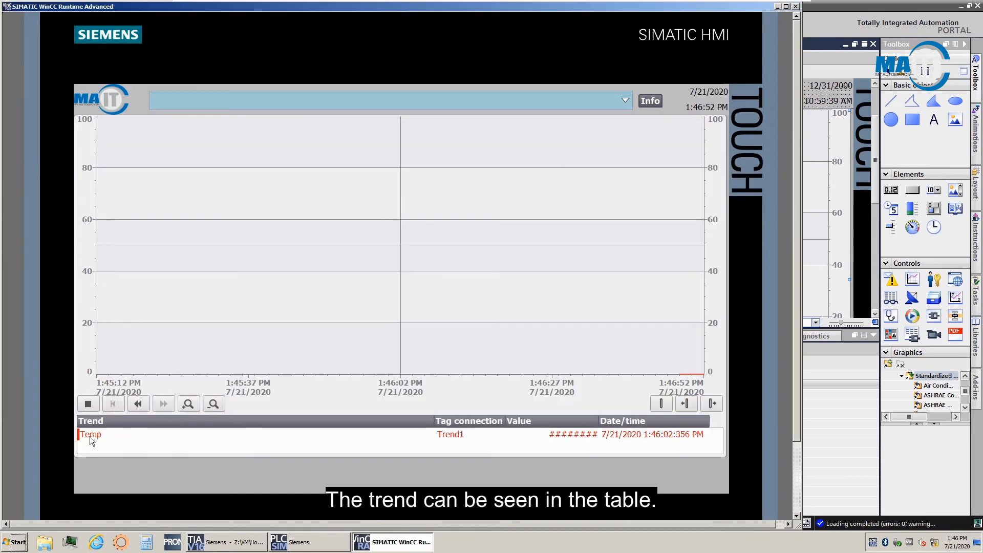
{"action": "left_click", "coordinate": [90, 436]}
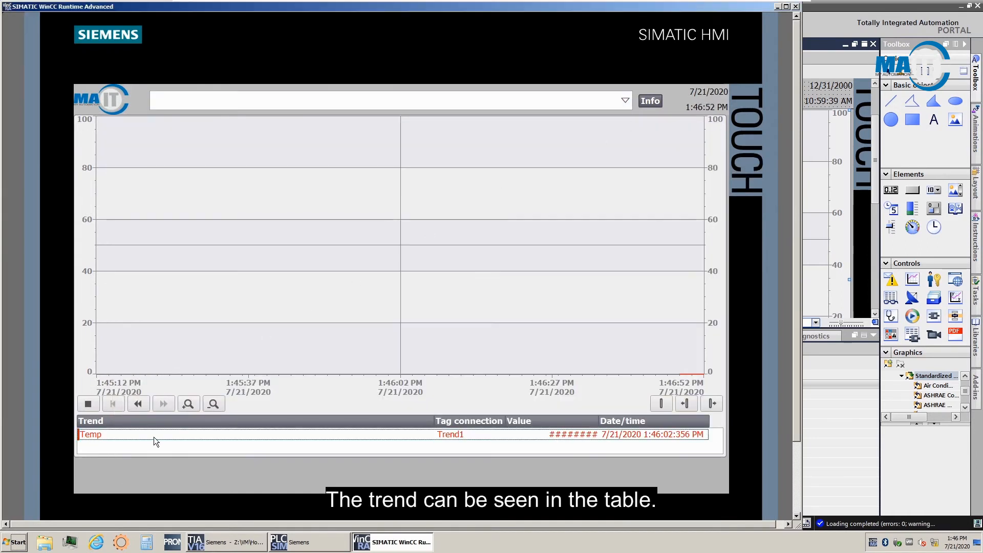
{"action": "left_click_drag", "start_coordinate": [401, 314], "coordinate": [468, 325]}
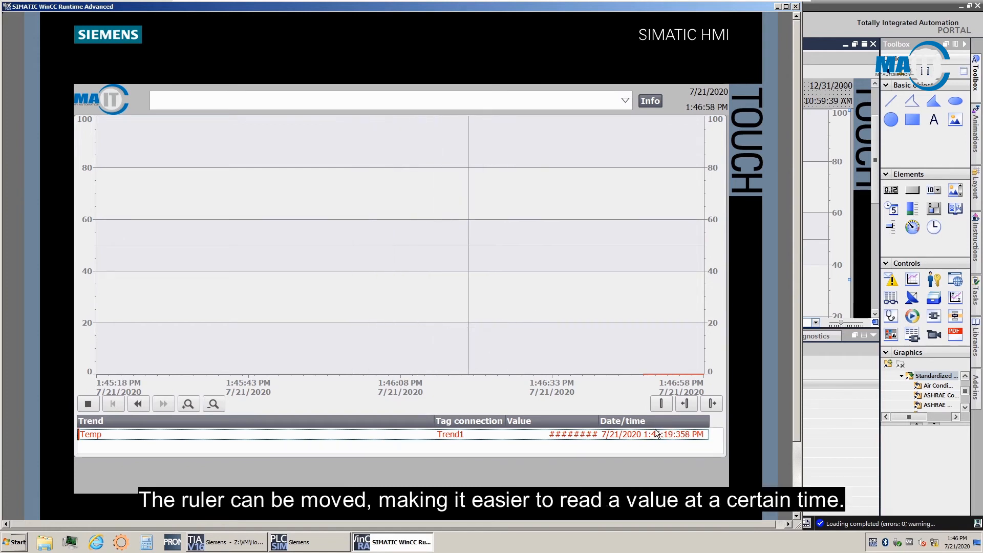
Switch to PLCSIM to set the simulated PLC to RUN, and move the HMI trend ruler onto the rising part of the Temp curve
{"action": "left_click", "coordinate": [321, 548]}
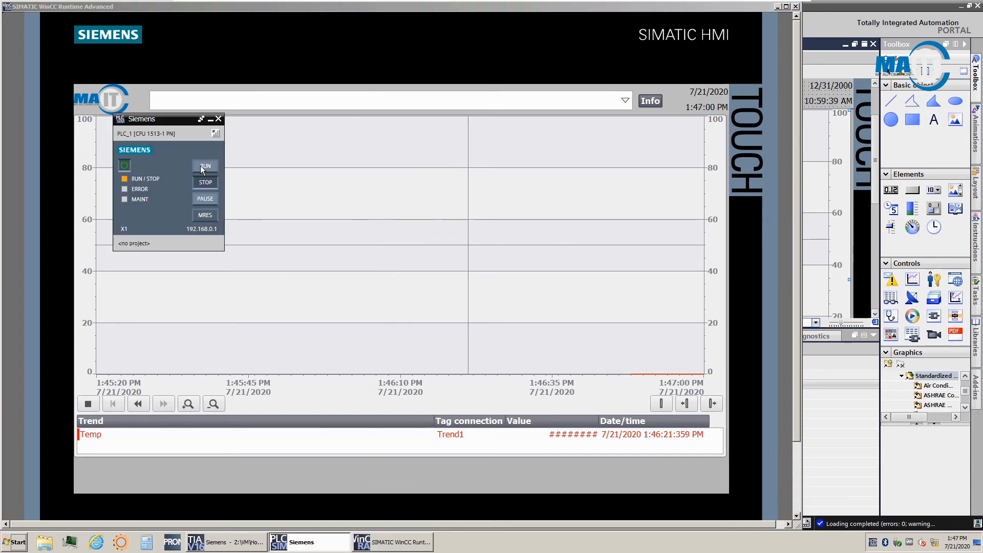
{"action": "left_click", "coordinate": [210, 120]}
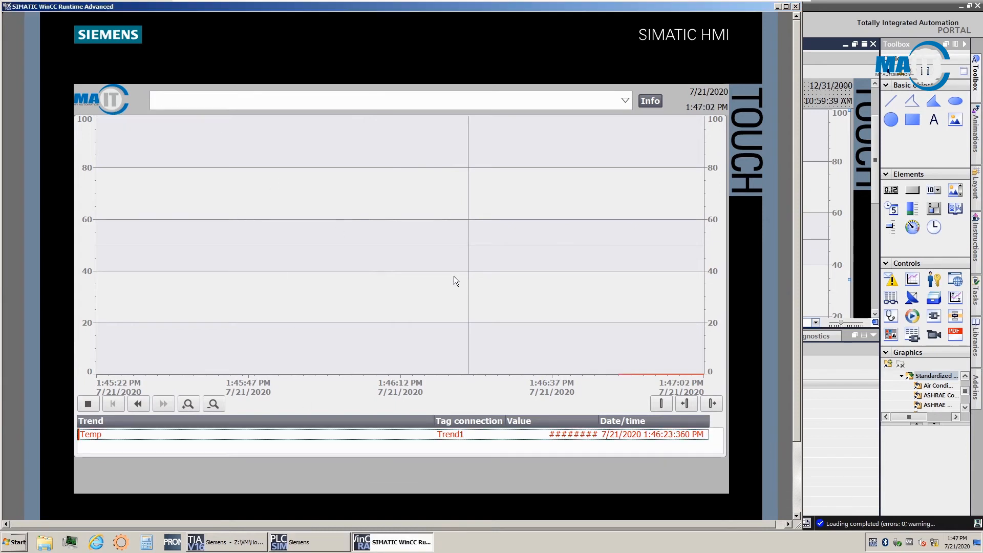
{"action": "left_click_drag", "start_coordinate": [467, 278], "coordinate": [623, 302]}
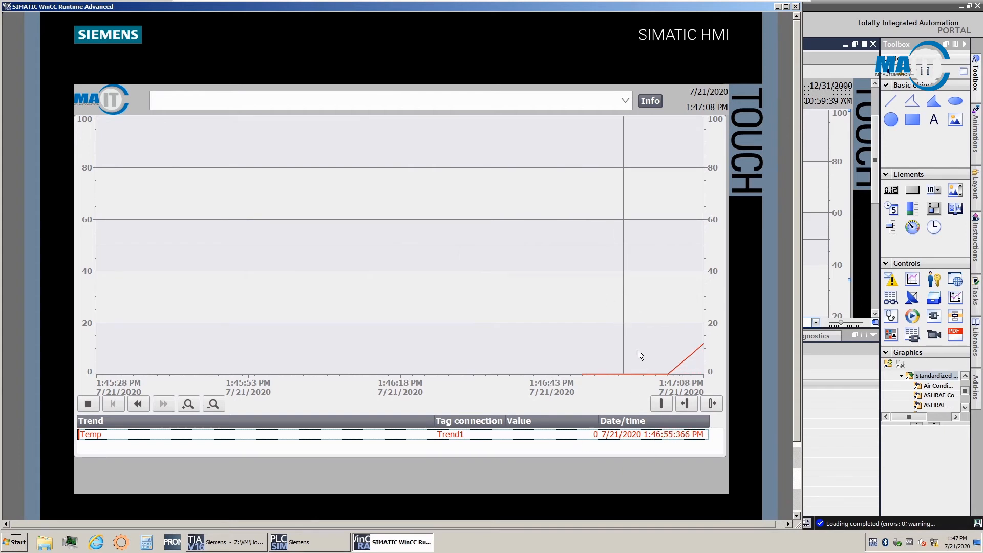
{"action": "left_click_drag", "start_coordinate": [623, 339], "coordinate": [668, 335]}
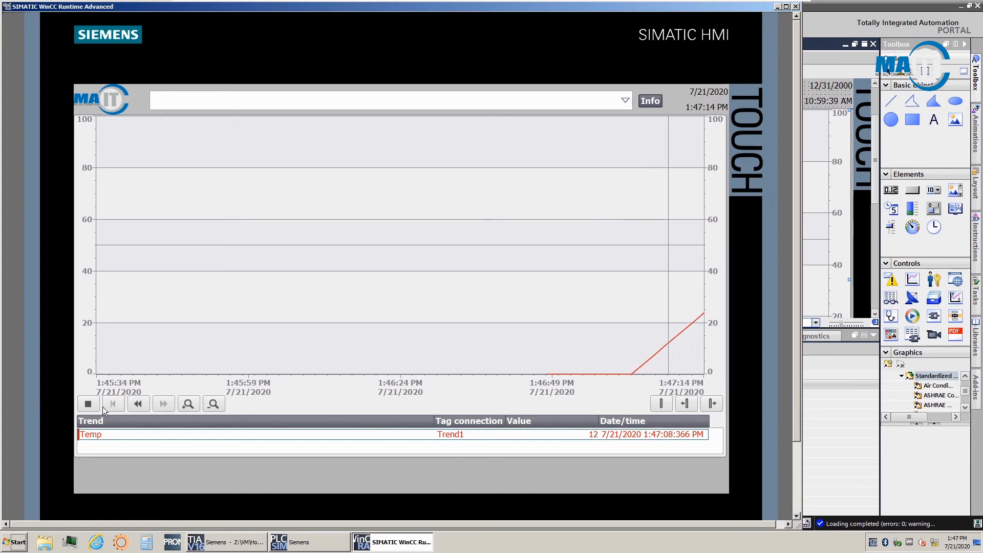
Stop the running trend, skip back to an earlier time range, and return forward to the most recent values
{"action": "left_click", "coordinate": [89, 405]}
{"action": "left_click", "coordinate": [134, 406]}
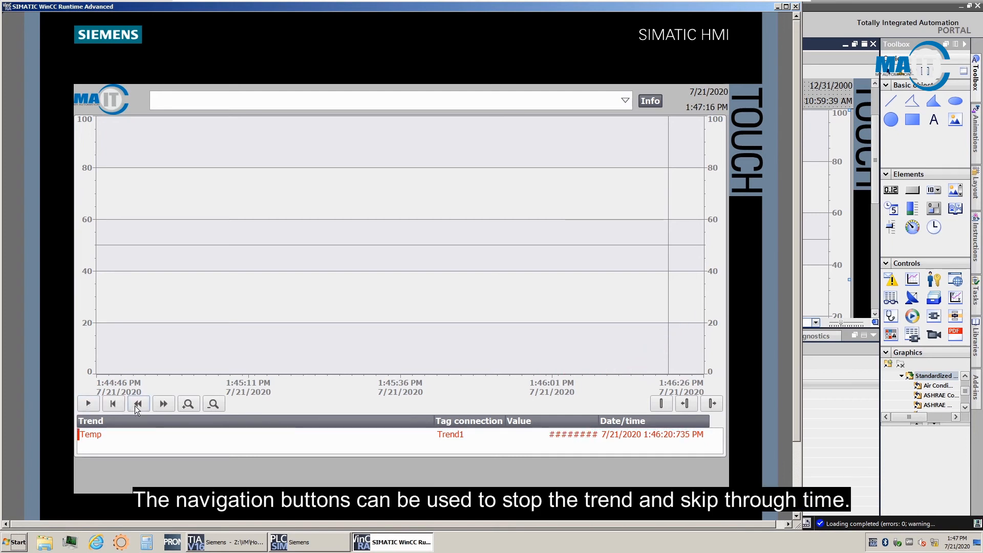
{"action": "left_click", "coordinate": [158, 405]}
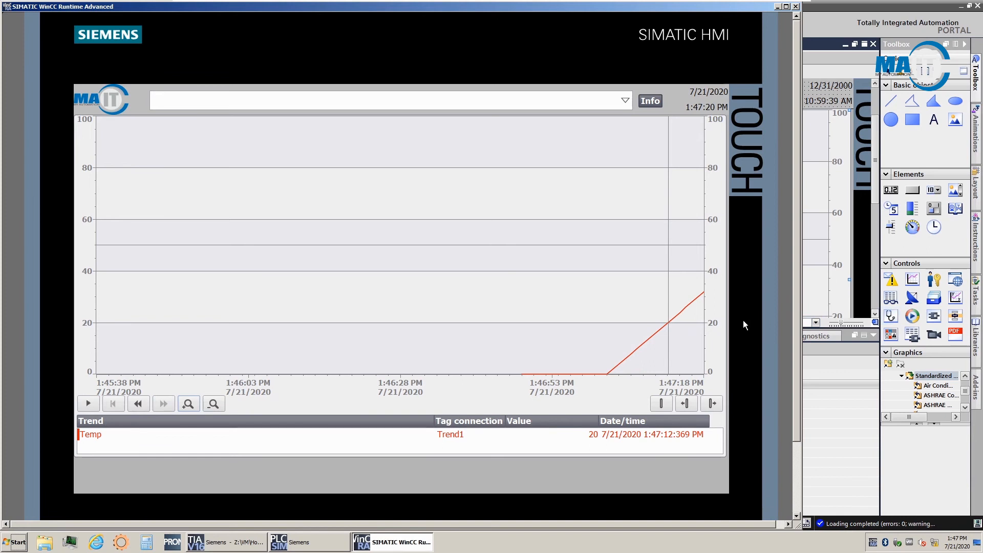
Move the ruler slightly back along the rising Temp curve, and try stepping it backward and forward with the trend's ruler controls
{"action": "mouse_move", "coordinate": [669, 284]}
{"action": "left_mouse_down"}
{"action": "mouse_move", "coordinate": [628, 298]}
{"action": "mouse_move", "coordinate": [657, 295]}
{"action": "left_mouse_up"}
{"action": "left_click", "coordinate": [686, 405]}
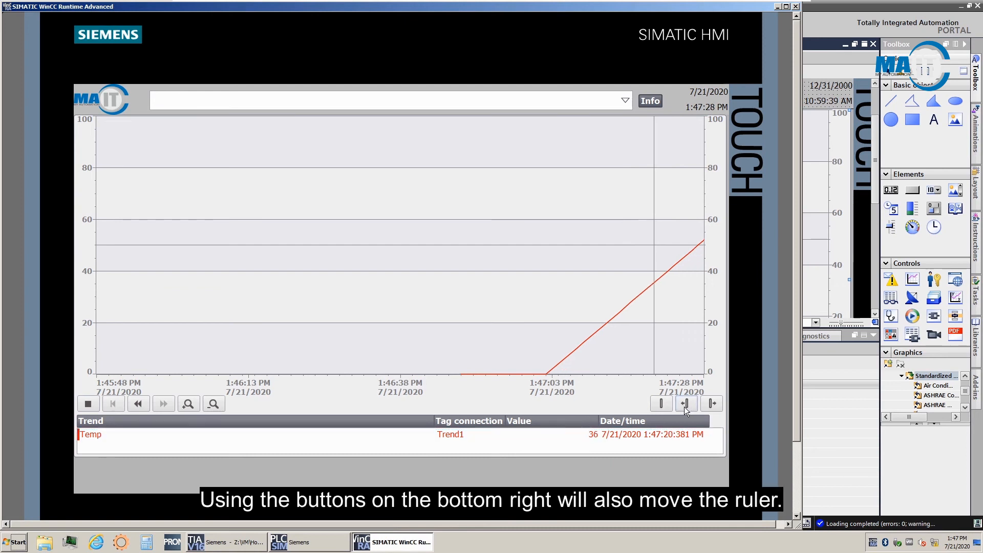
{"action": "left_click", "coordinate": [686, 404]}
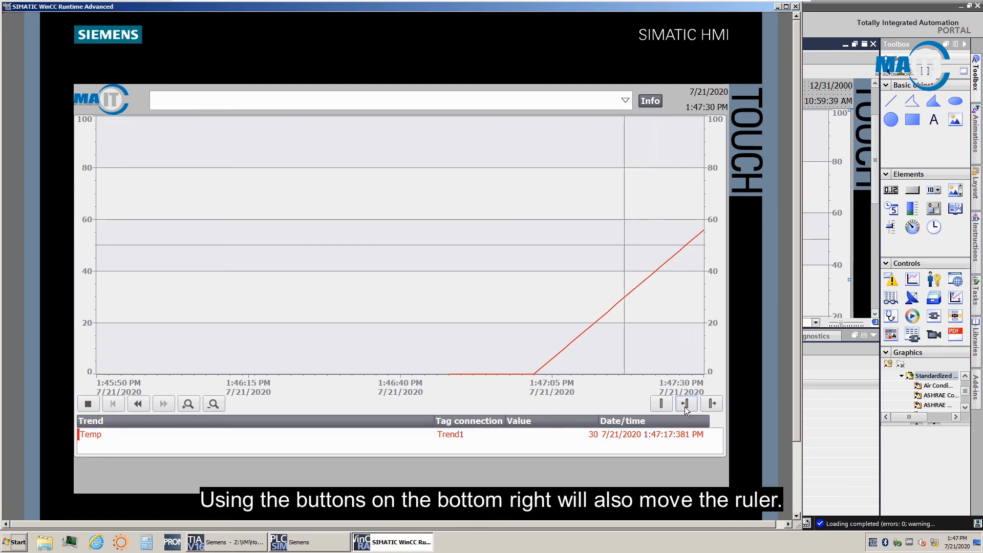
{"action": "left_click", "coordinate": [711, 404]}
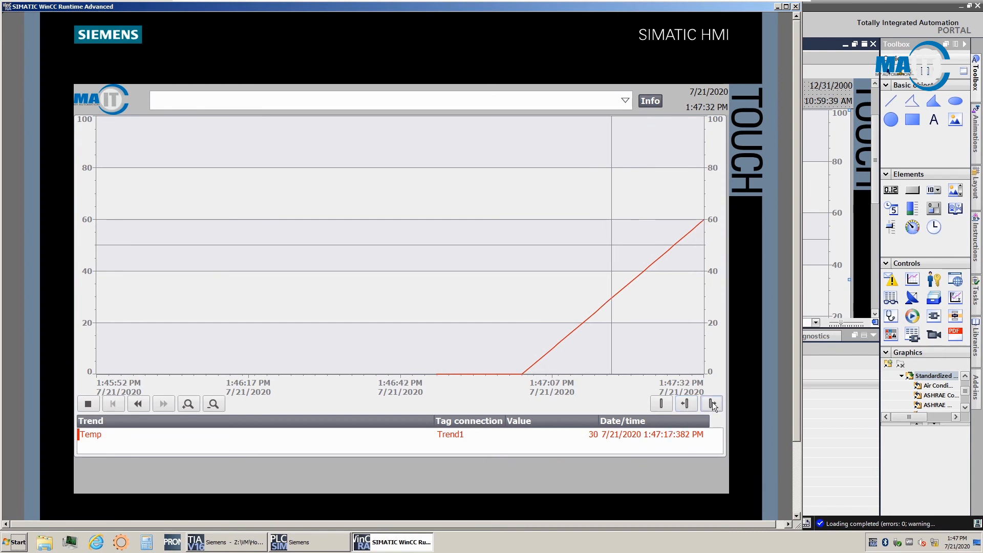